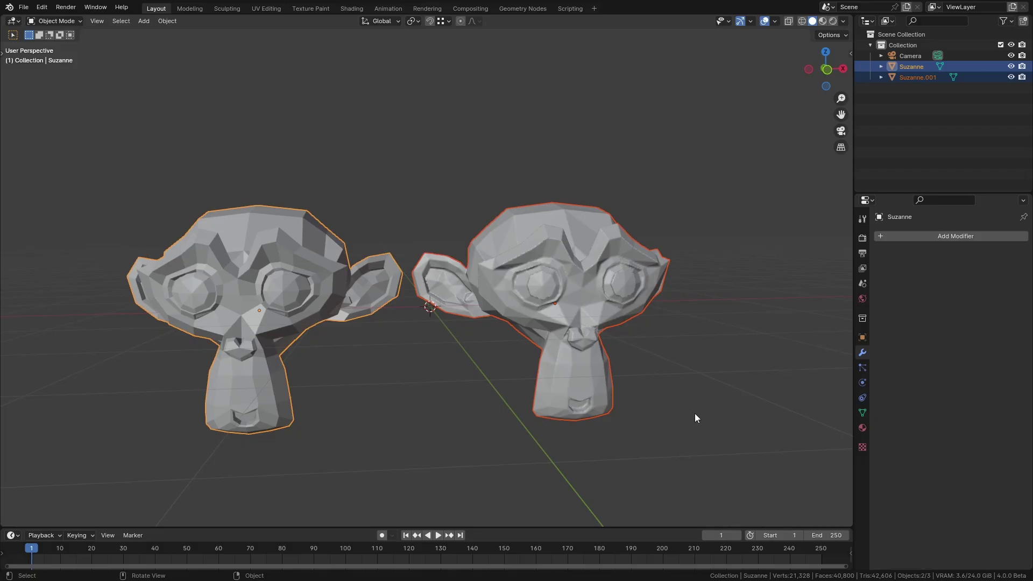
- Orbit the view slightly so both Suzanne heads sit side by side
middle_click_drag(695, 414, 685, 418)
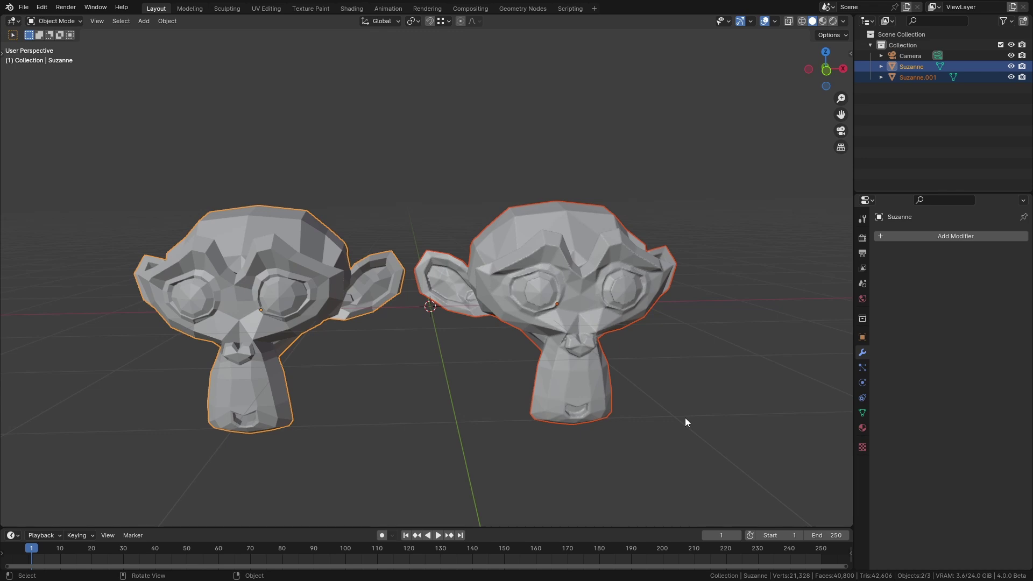
- Enter Edit Mode on both Suzannes and deselect everything to reveal their quad and triangle wireframes
middle_click_drag(686, 418, 670, 405)
key("Tab")
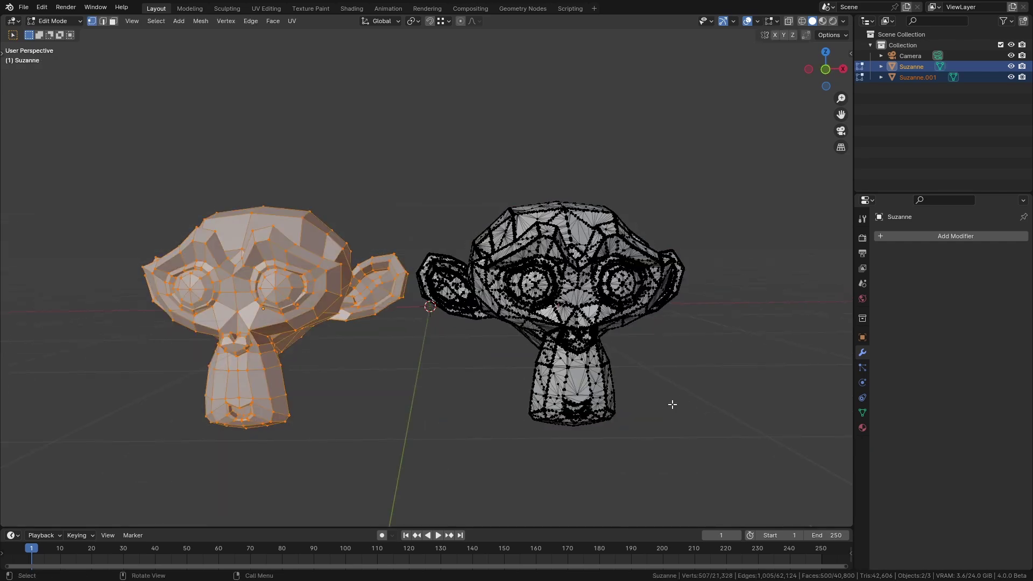
key("alt+a")
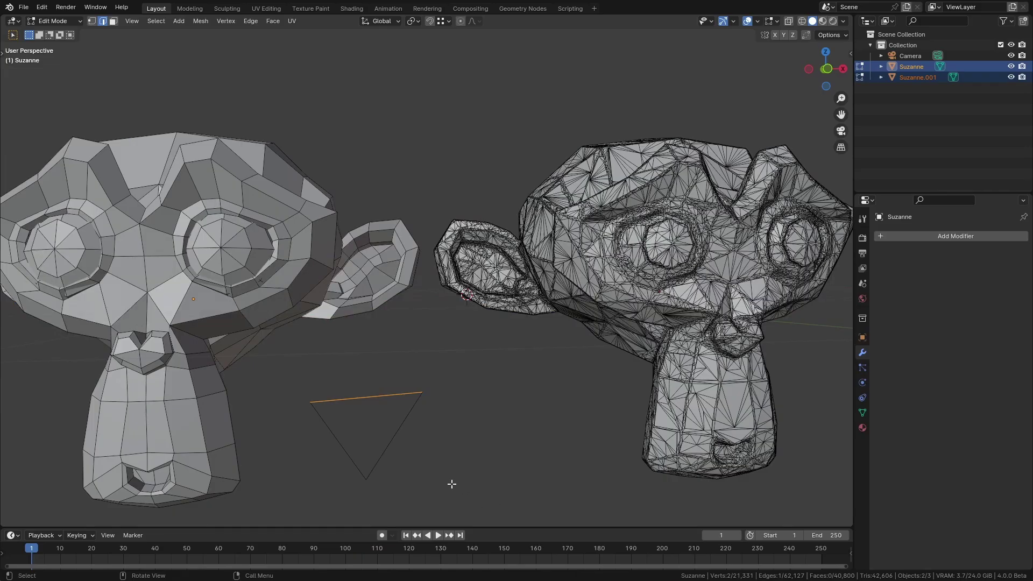
- Delete a selected vertex on the left Suzanne in vertex mode, then re-enter Edit Mode
key("1")
key("x")
left_click(308, 376)
key("Tab")
middle_click_drag(318, 382, 398, 418)
key("Tab")
key("Tab")
key("Tab")
- In face mode, inspect face loops on the quad monkey, including the horizontal loop through the eye
key("3")
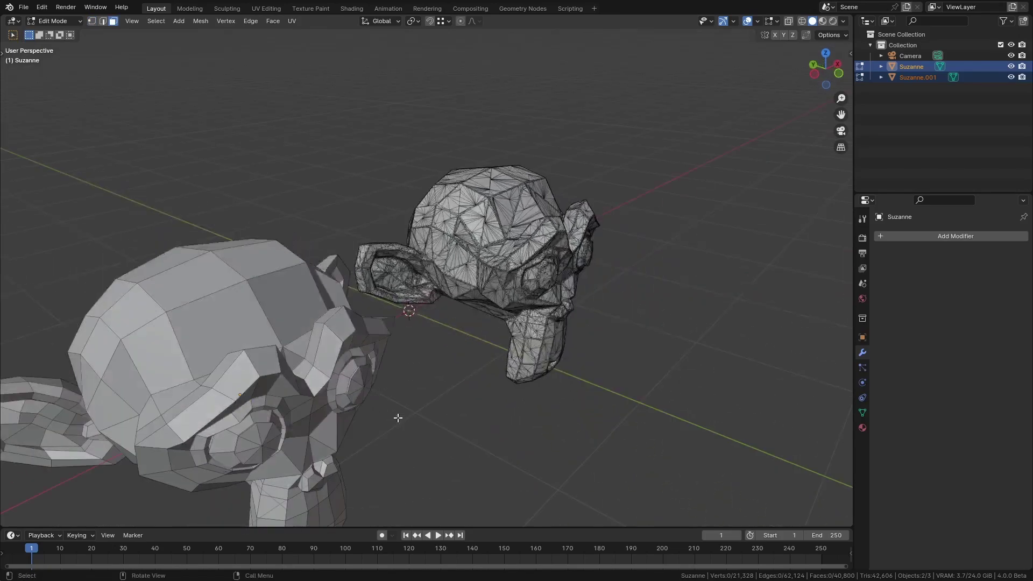
left_click(239, 274, "alt")
middle_click_drag(239, 274, 398, 293)
left_click(398, 294)
left_click(187, 378, "alt")
middle_click_drag(188, 378, 554, 336)
left_click(553, 336)
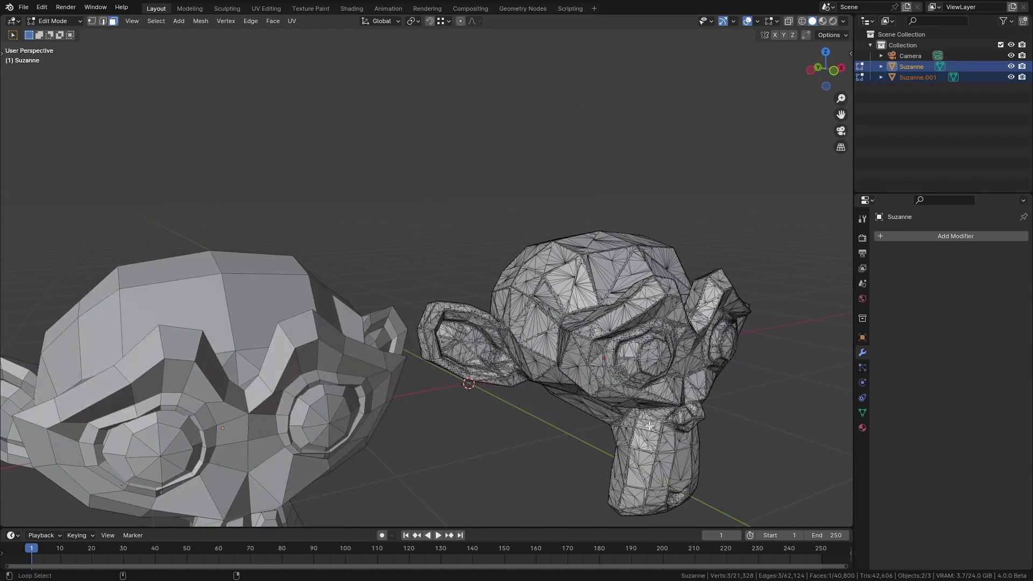
- Zoom out and apply Shade Smooth to the triangulated monkey
scroll(640, 458, "down", 6)
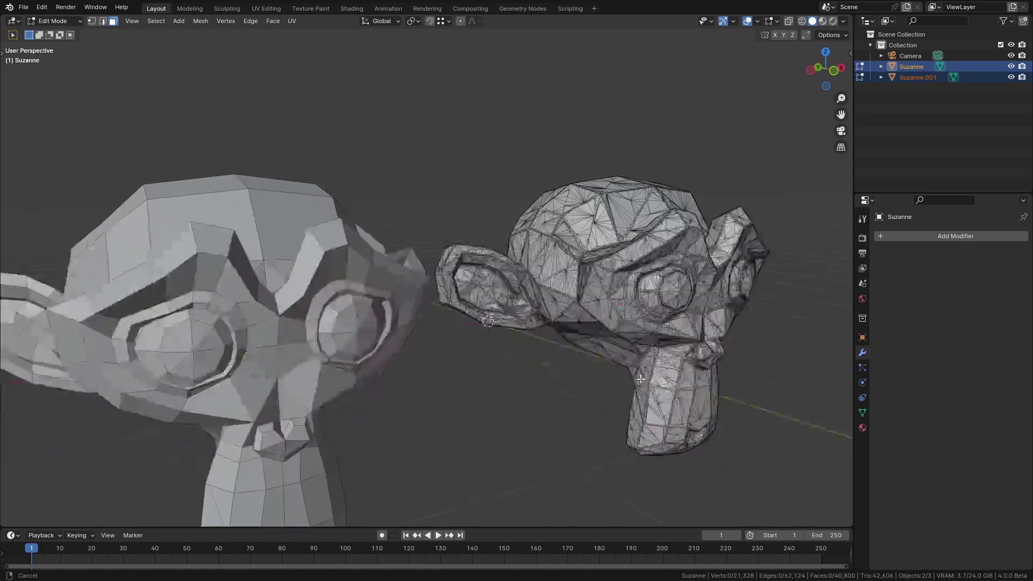
middle_click_drag(457, 393, 389, 377)
scroll(549, 369, "down", 3)
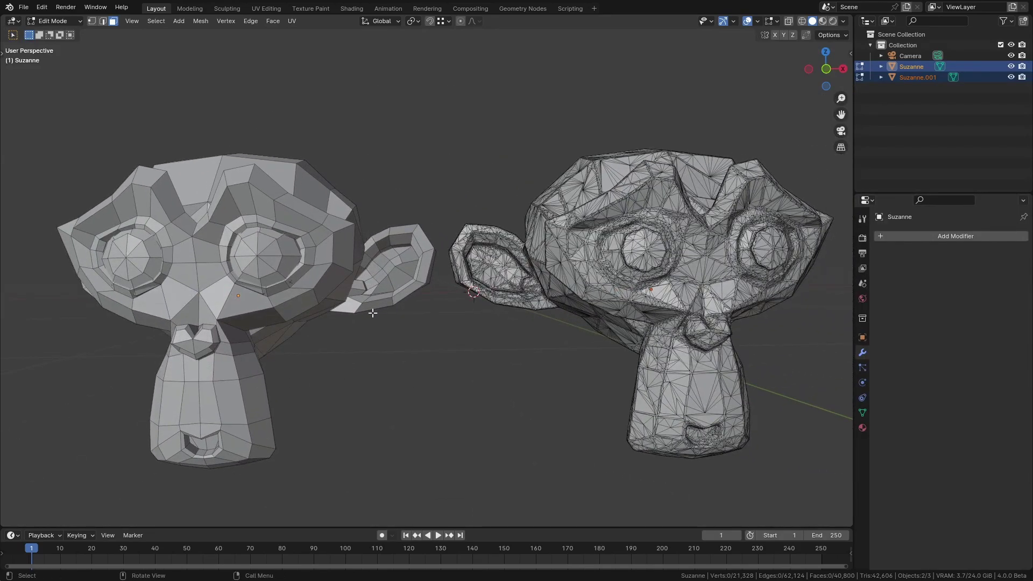
middle_click_drag(431, 304, 277, 313)
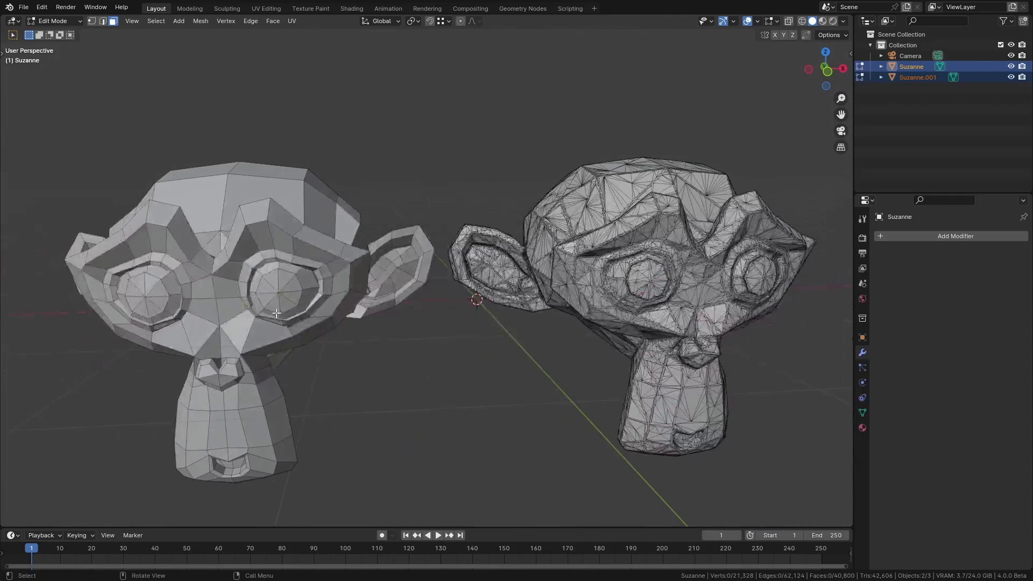
key("ctrl+l")
right_click(611, 279)
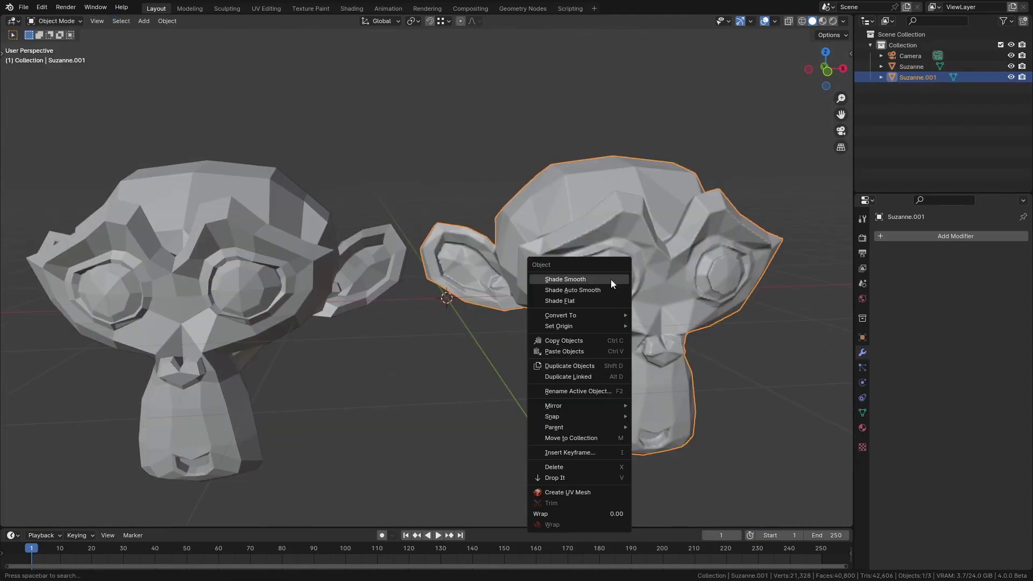
left_click(599, 279)
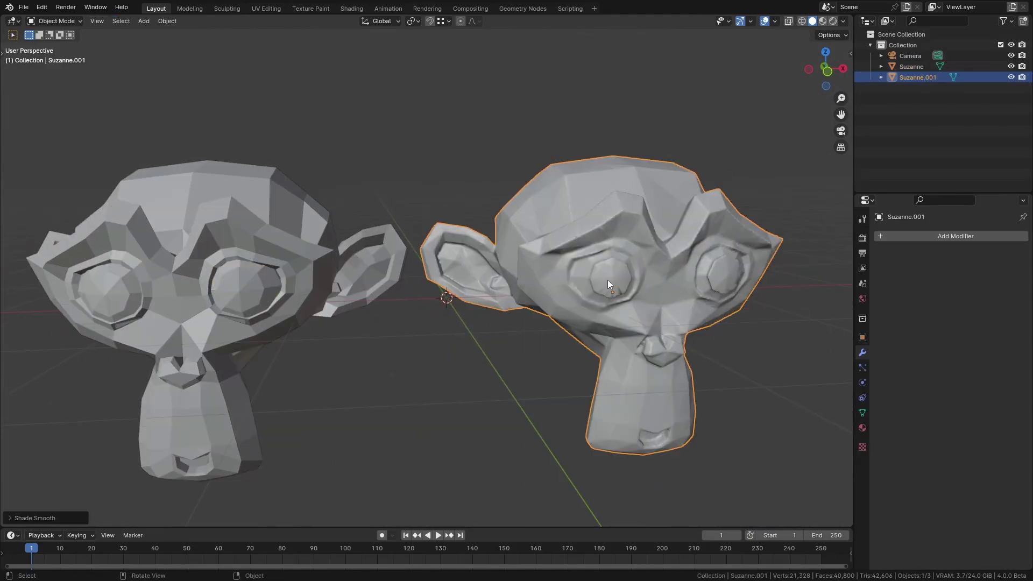
- Apply Shade Smooth to the left quad monkey and view both heads frontally
middle_click_drag(607, 280, 556, 289)
left_click(323, 221)
right_click(324, 221)
left_click(324, 220)
middle_click_drag(330, 234, 426, 308)
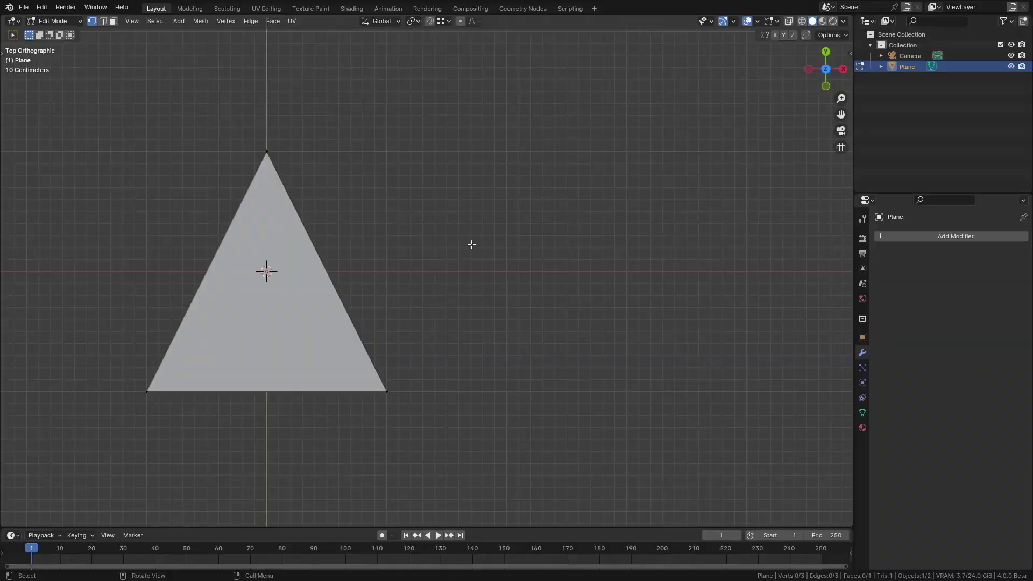
- Duplicate vertices to the upper and lower right and fill two new triangles
key("shift+d")
left_click(556, 279)
key("f")
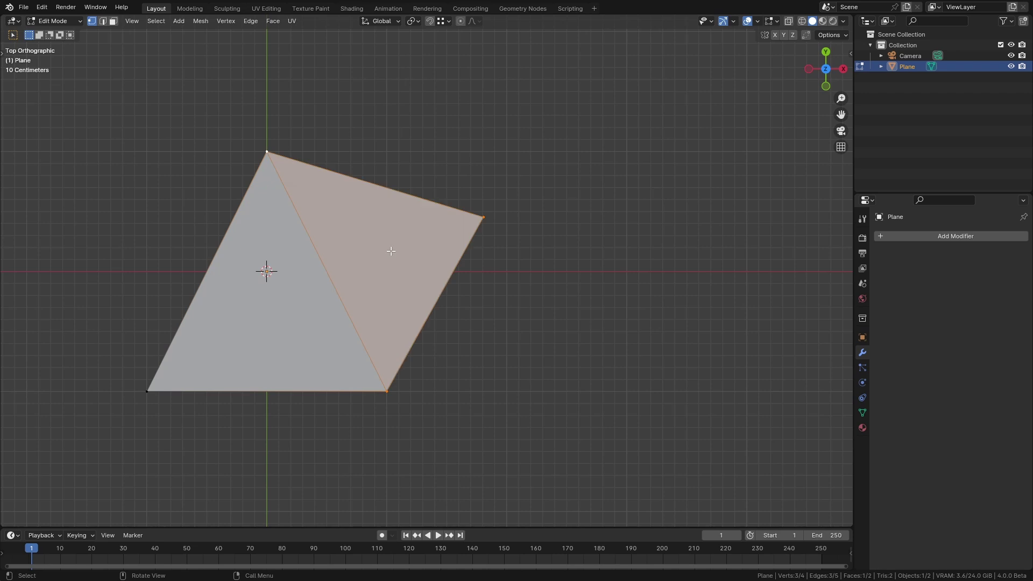
key("shift+d")
left_click(579, 395)
left_click_drag(641, 450, 339, 178)
key("f")
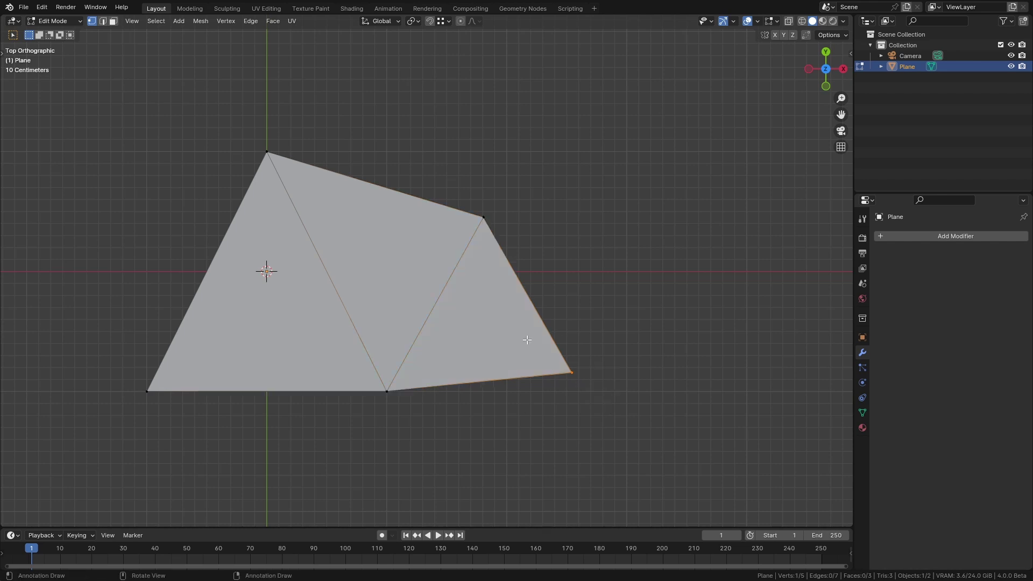
- Add and position two more vertices, filling the third and fourth triangles of the strip
key("shift+d")
left_click(640, 222)
left_click_drag(718, 456, 442, 172)
left_click(619, 317, "alt")
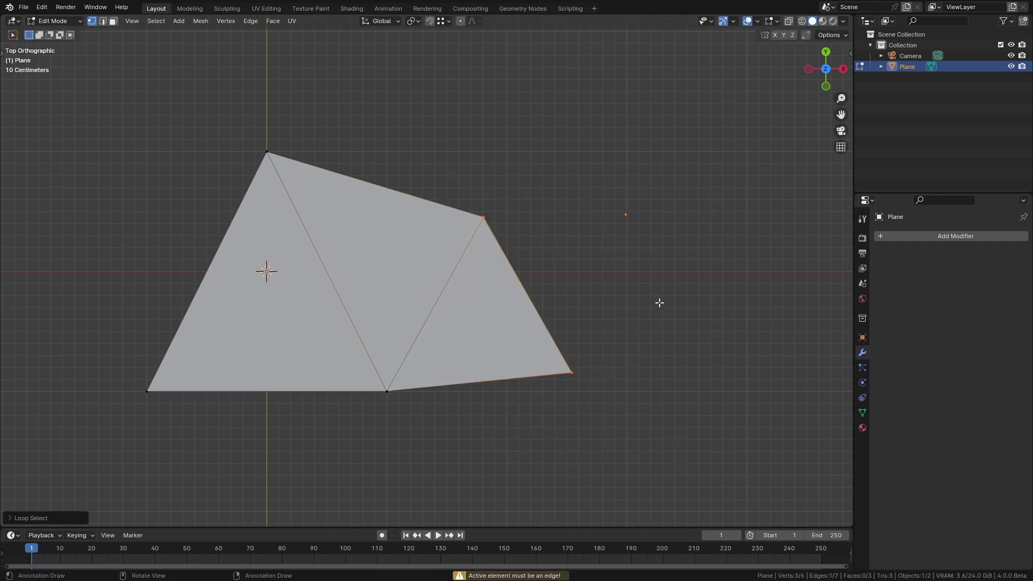
key("f")
left_click_drag(654, 258, 611, 194)
key("g")
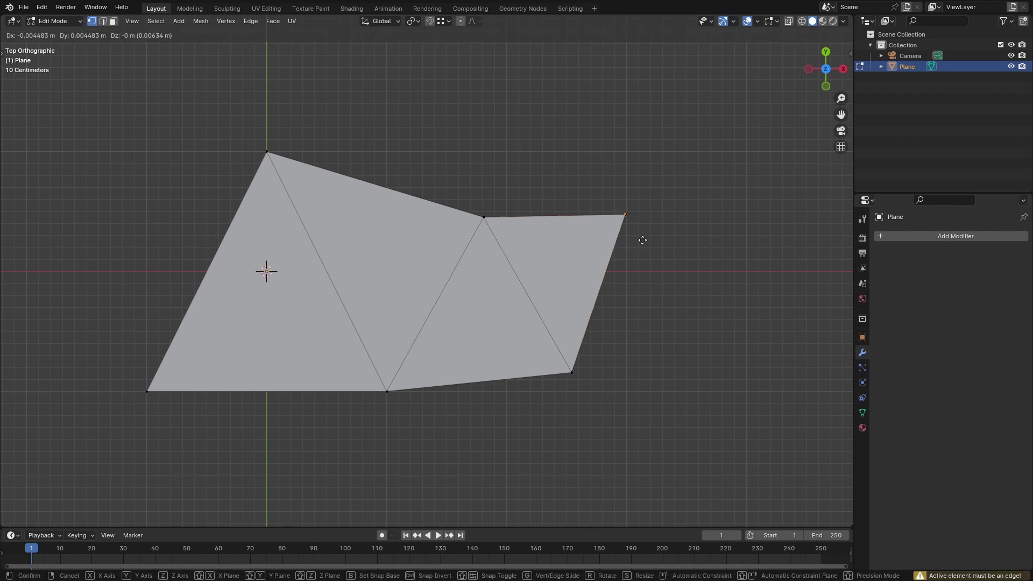
left_click(709, 389)
left_click_drag(771, 460, 544, 168)
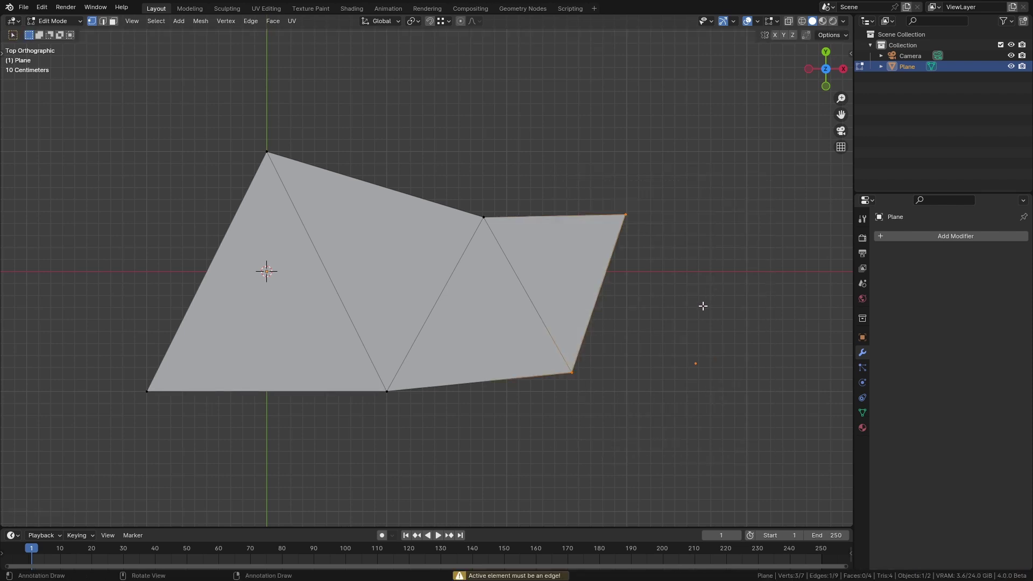
key("f")
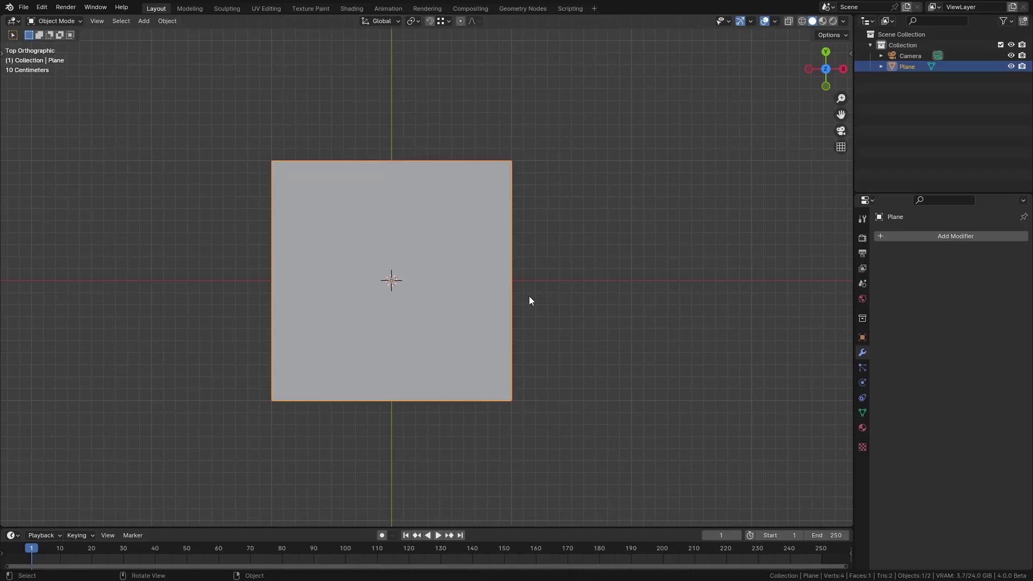
- In Edit Mode, raise one plane corner and reposition another
key("Tab")
middle_click_drag(492, 325, 490, 254)
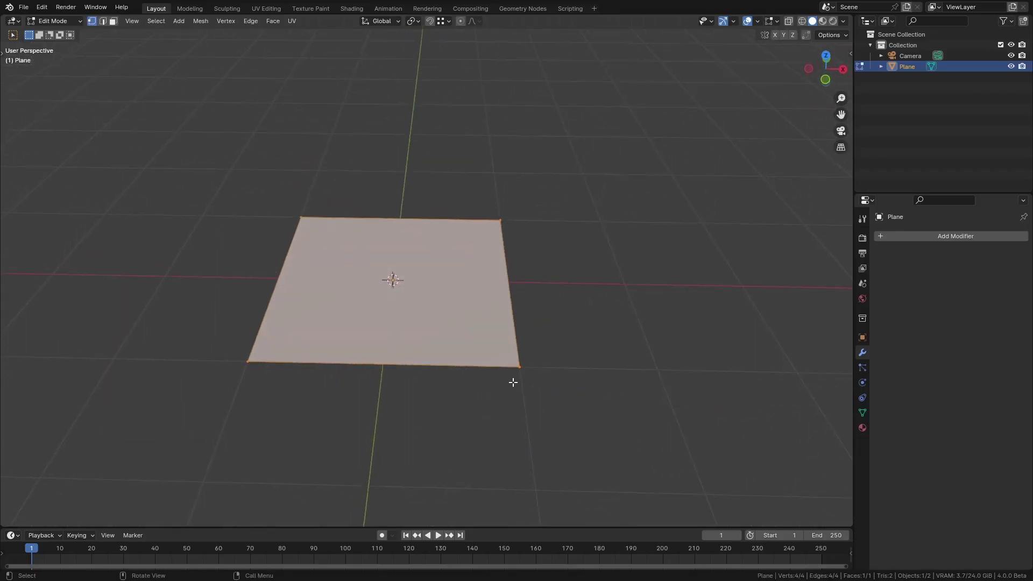
key("g")
left_click(549, 236)
middle_click_drag(549, 236, 503, 222)
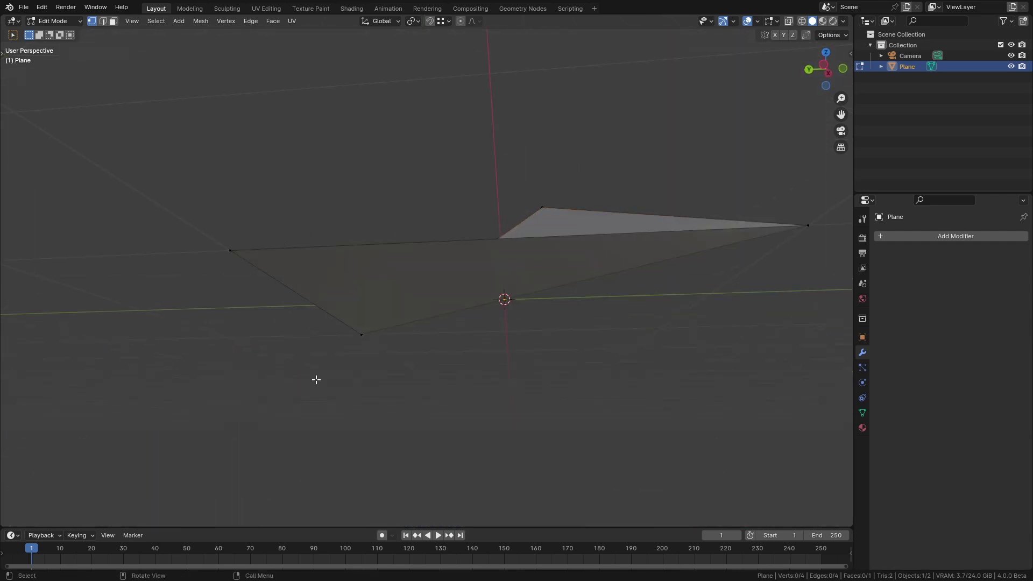
key("g")
left_click(409, 510)
middle_click_drag(491, 454, 486, 230)
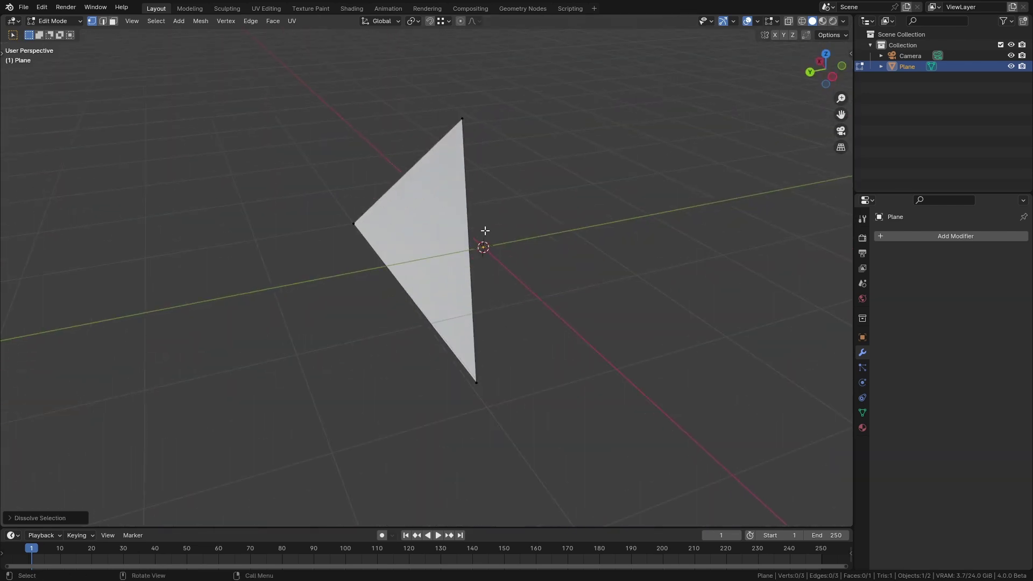
- Move the remaining vertices, one lowered along Z, into a stretched triangle
key("g")
left_click(544, 256)
middle_click_drag(545, 256, 595, 147)
key("g")
key("z")
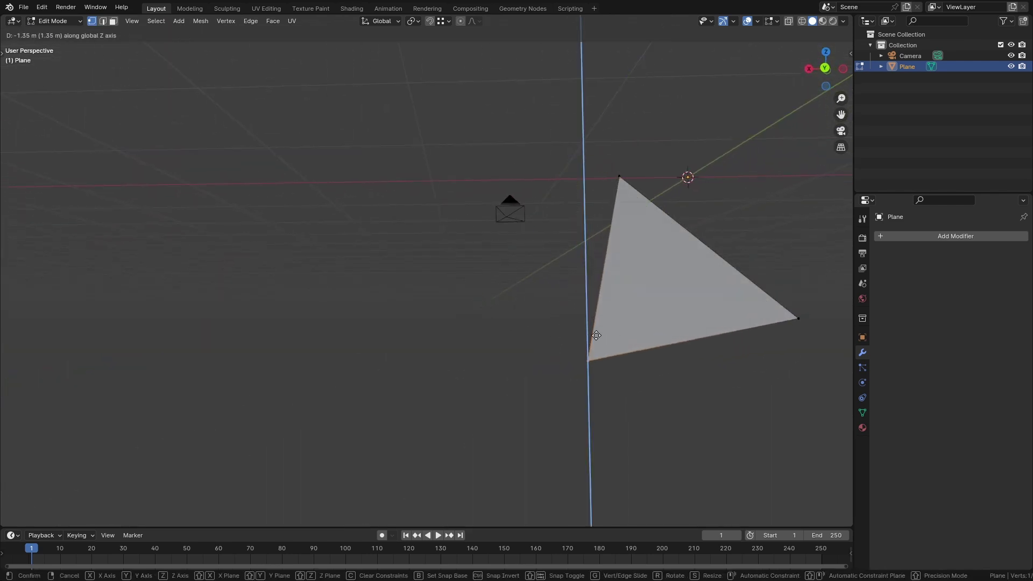
left_click(696, 350)
middle_click_drag(696, 350, 571, 334)
middle_click_drag(637, 333, 675, 348)
key("g")
left_click(594, 218)
middle_click_drag(593, 218, 410, 323)
scroll(438, 276, "up", 6)
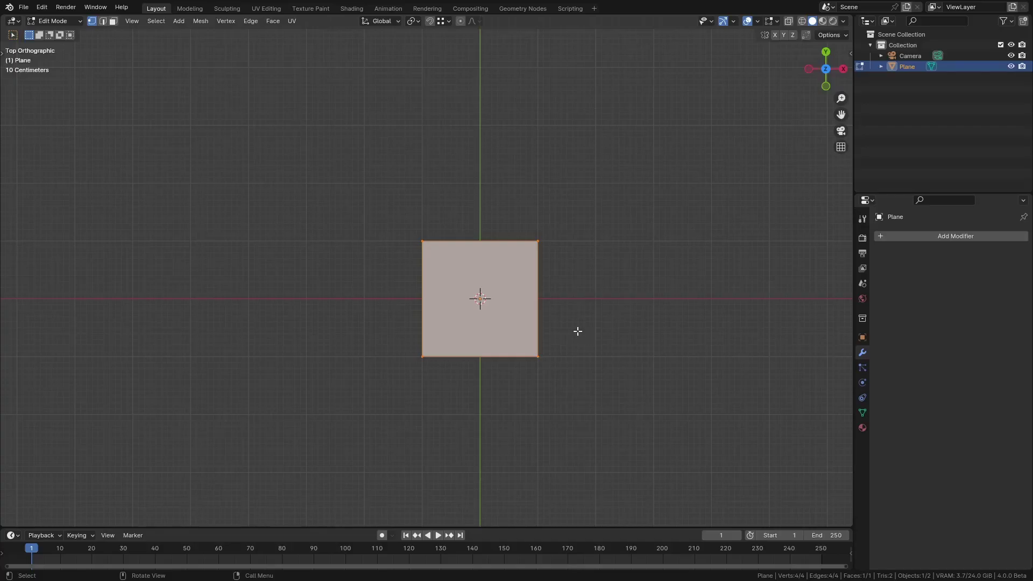
scroll(576, 329, "up", 2)
- Select the top-right and bottom-left corners on the plane's diagonal
left_click(529, 368)
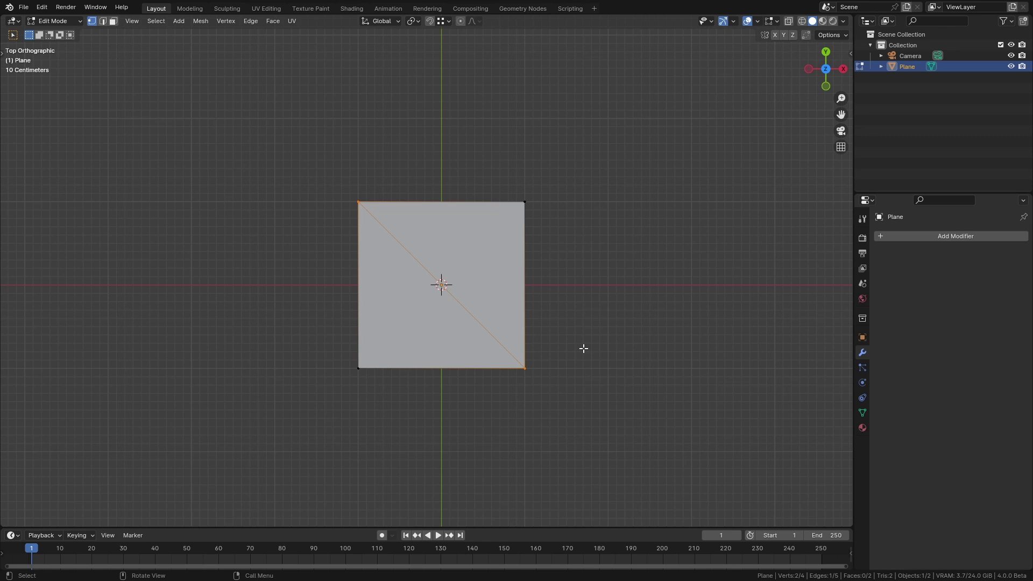
left_click_drag(581, 264, 512, 175)
left_click(395, 410, "shift")
scroll(508, 330, "up", 2)
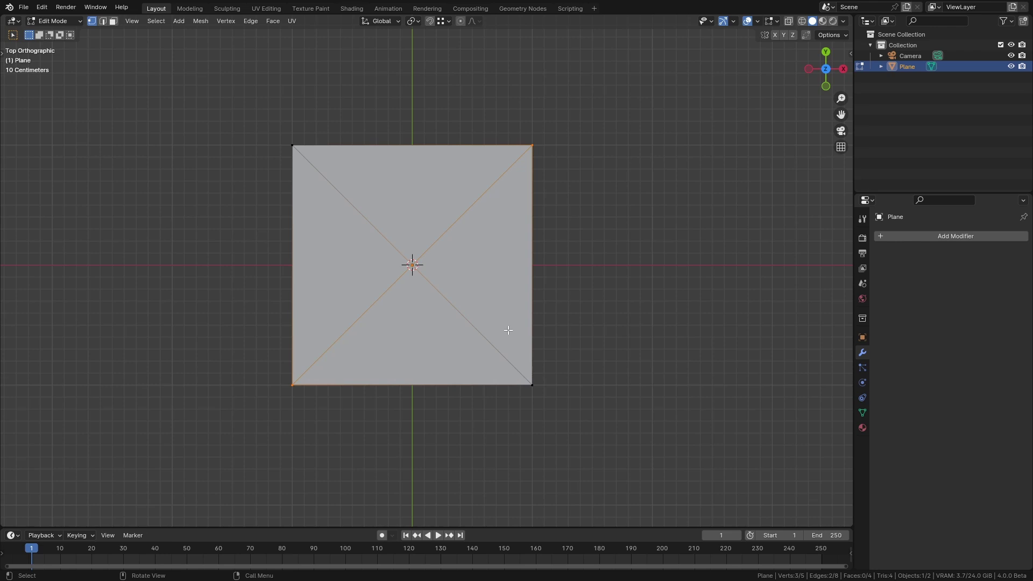
- Select the whole plane and run Subdivide via the F3 operator search
key("a")
key("F3")
type("sub")
key("Return")
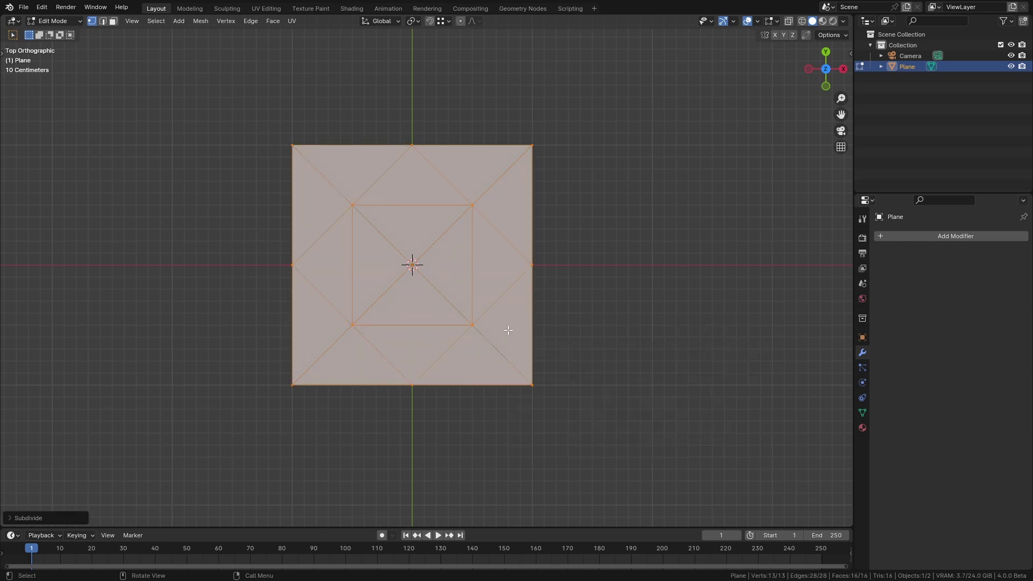